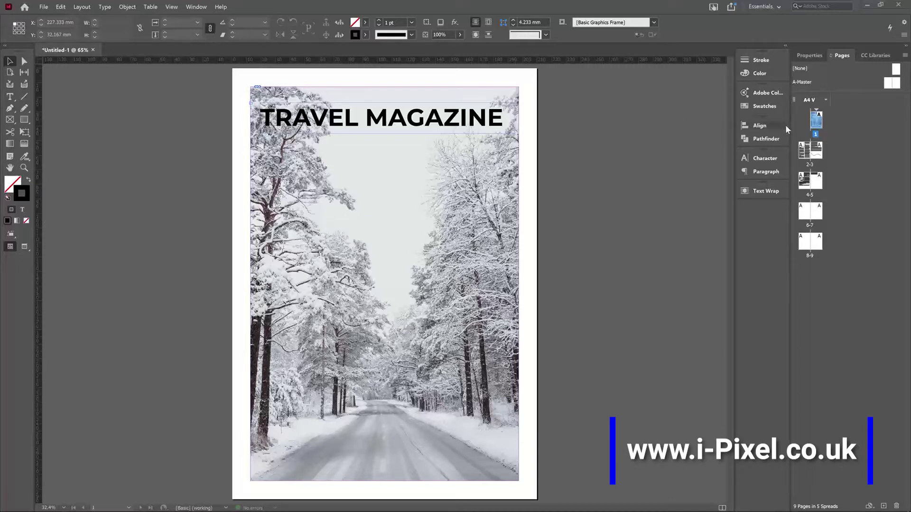
Step: Show a taller Layers panel and expand Layer 1 to list its TRAVEL MAGAZINE text and forest photo
double_click(816, 151)
double_click(822, 123)
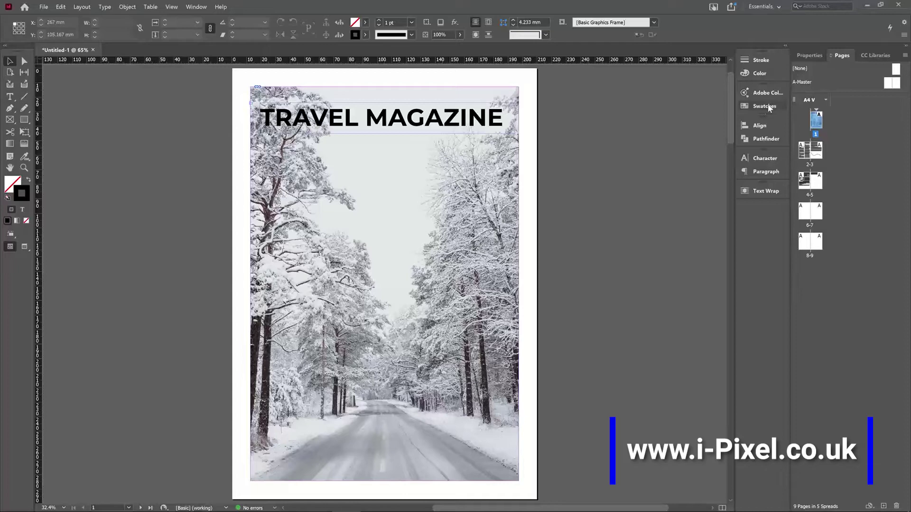
click(196, 7)
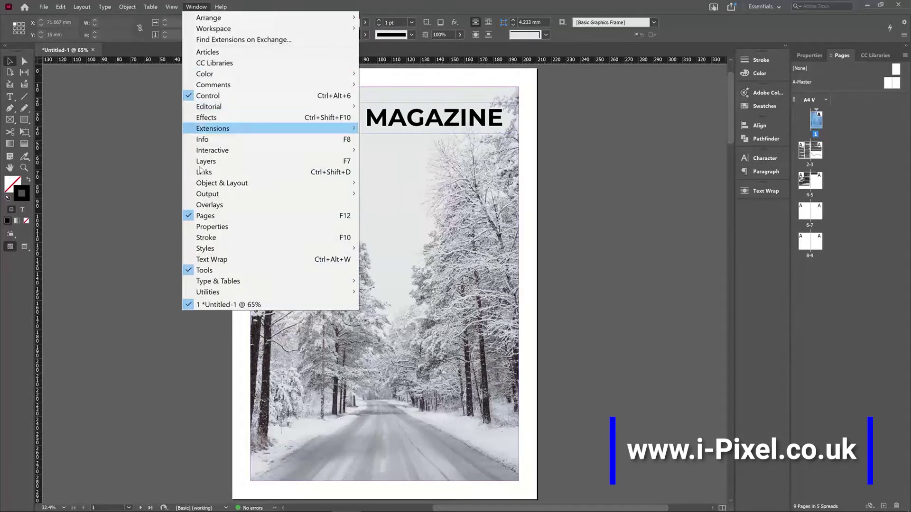
click(351, 163)
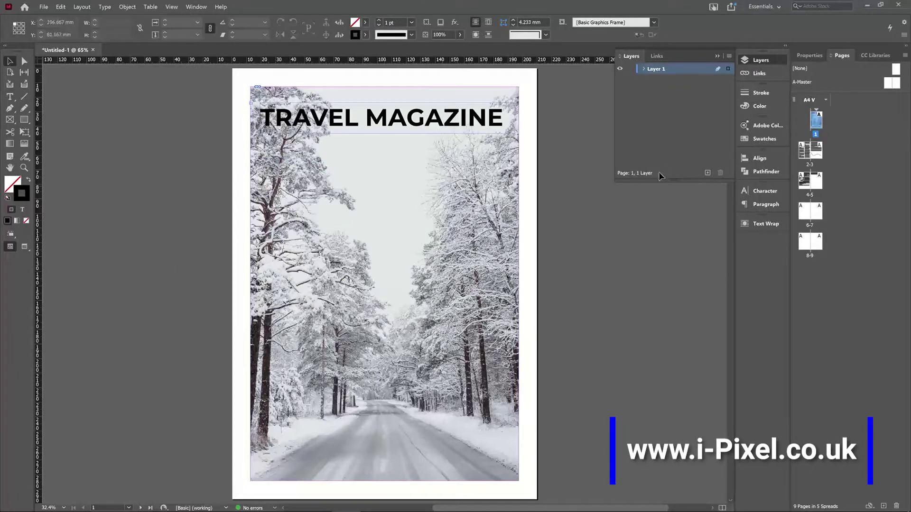
drag(666, 180, 667, 233)
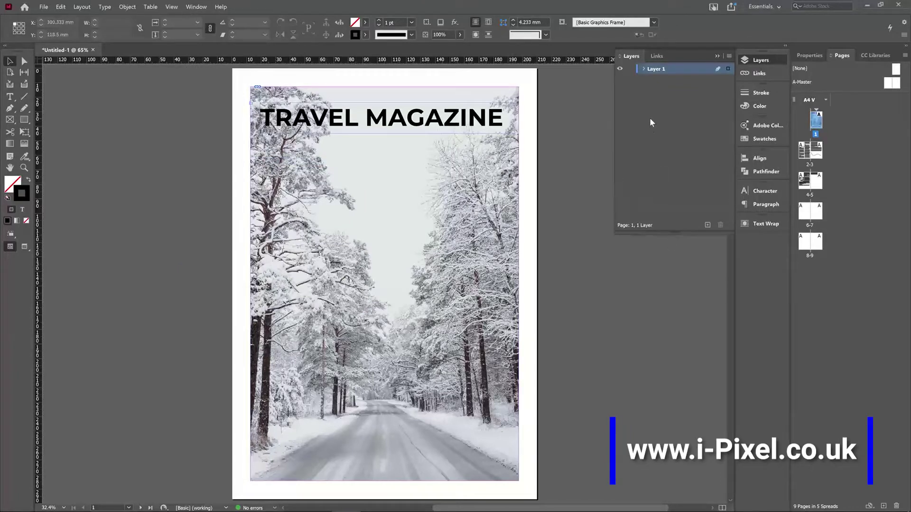
click(643, 69)
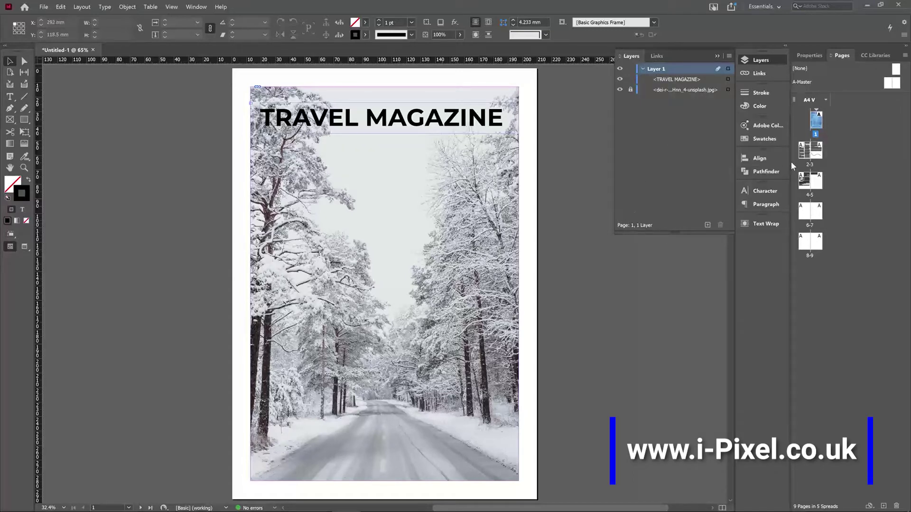
Step: Browse spreads 2-3 and 4-5 in Pages, then return to the cover on page 1
double_click(810, 151)
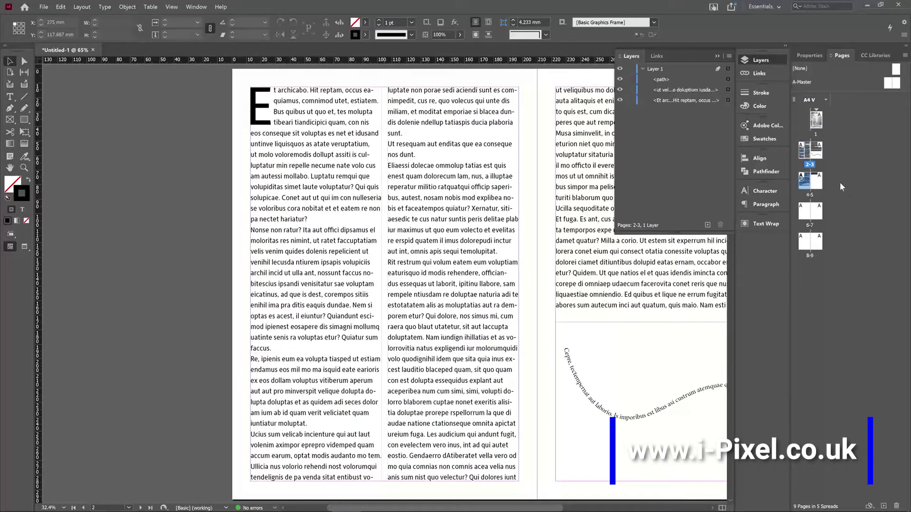
double_click(801, 183)
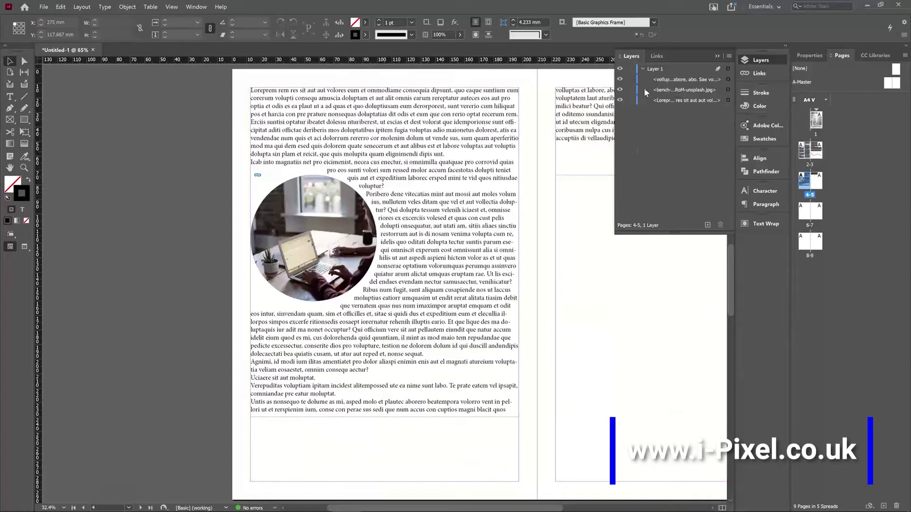
double_click(816, 120)
Step: Draw a rectangle over the right side of the photo and swap its fill and stroke
click(23, 120)
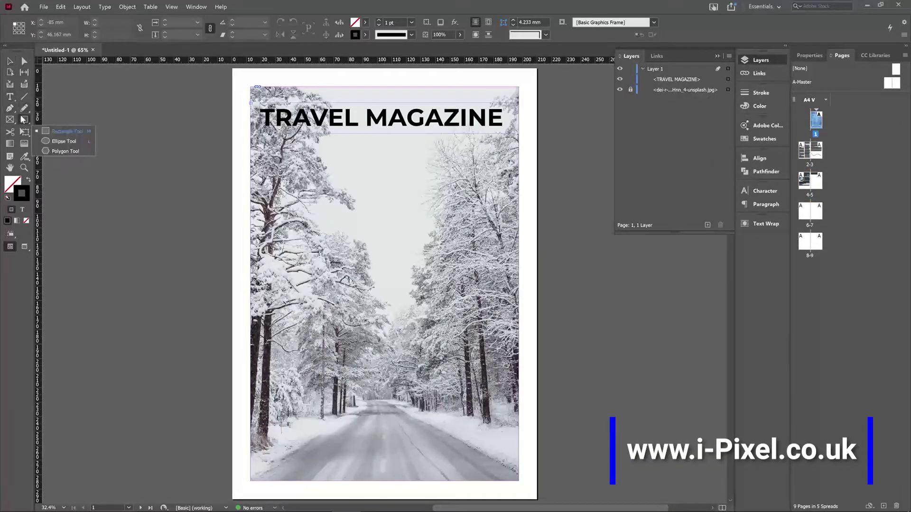
click(41, 130)
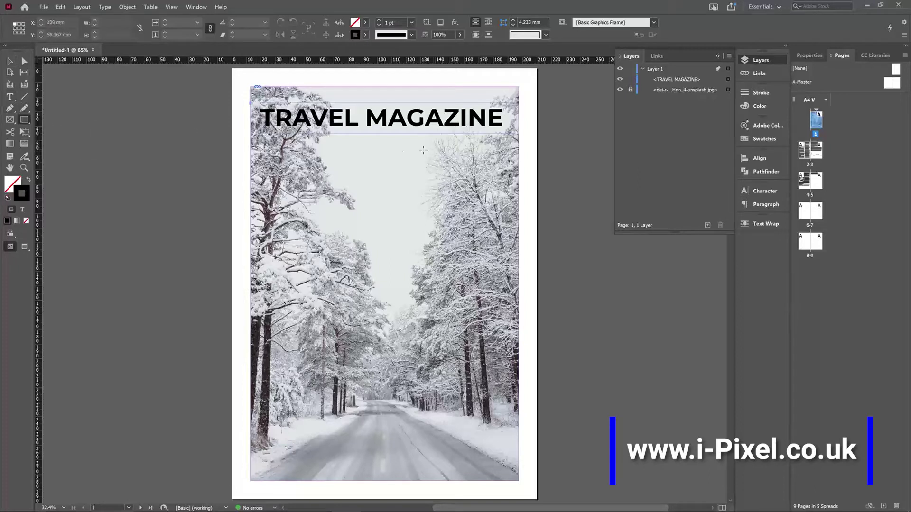
drag(365, 156, 532, 325)
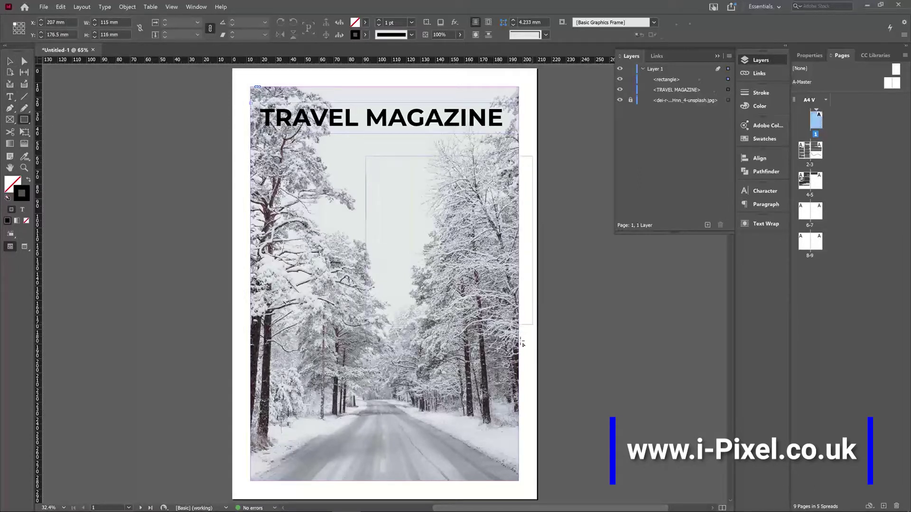
click(29, 181)
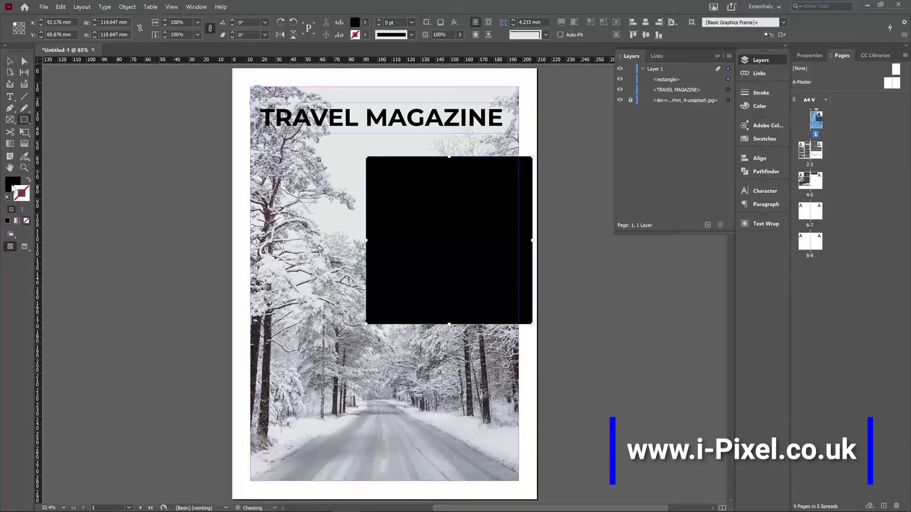
Step: Set the rectangle's fill to pink ff6e82 in the Color Picker
double_click(12, 186)
click(439, 216)
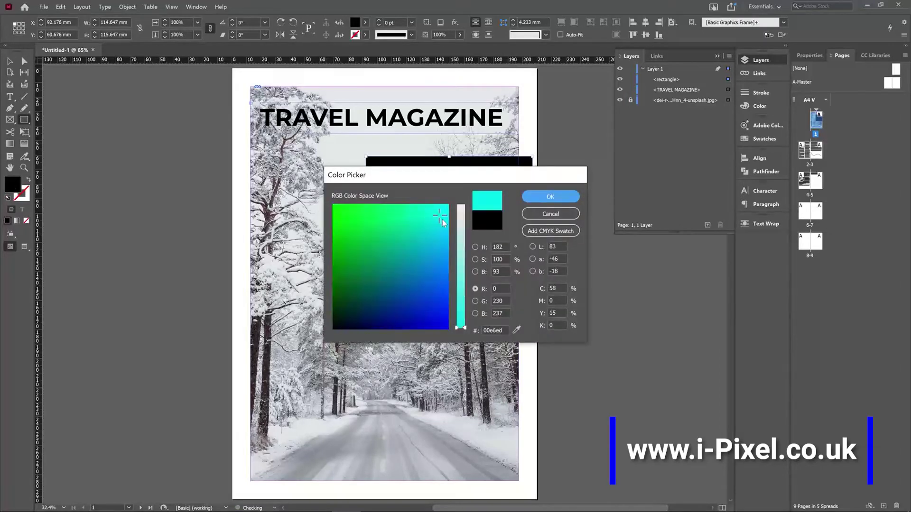
click(475, 247)
click(448, 236)
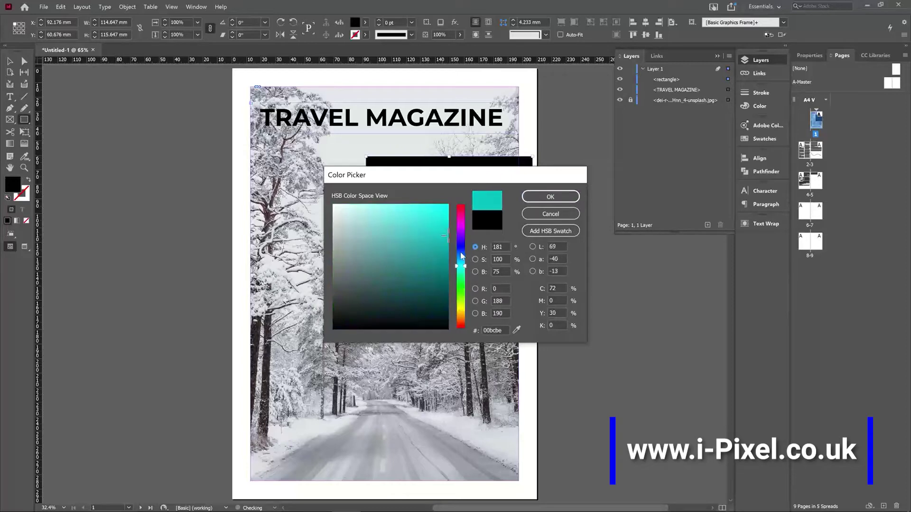
drag(460, 265, 461, 207)
click(403, 208)
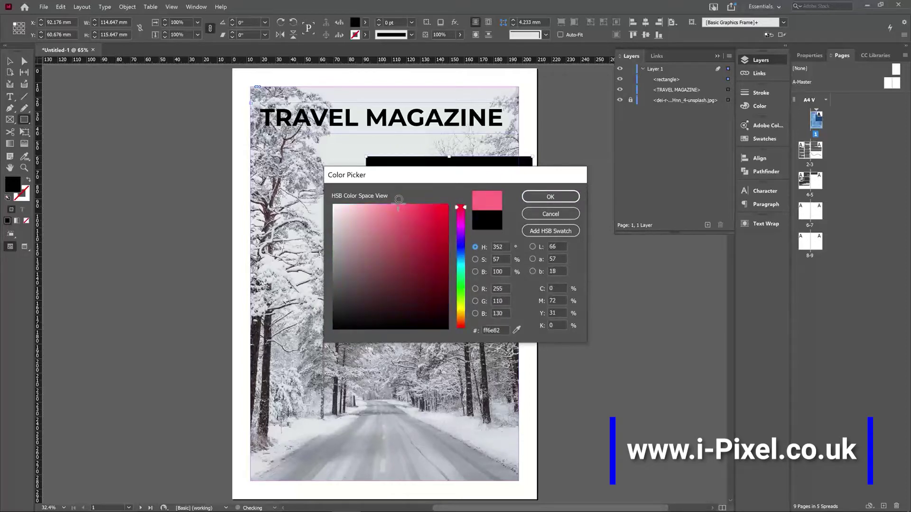
click(564, 199)
Step: Enlarge the pink rectangle to about 141 by 142 mm, then lock and unlock it and the photo
key(v)
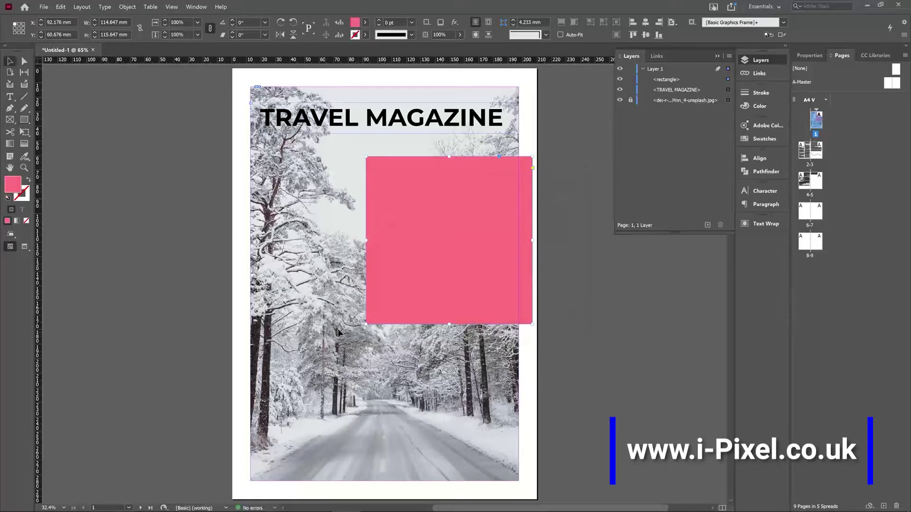
drag(364, 325, 327, 363)
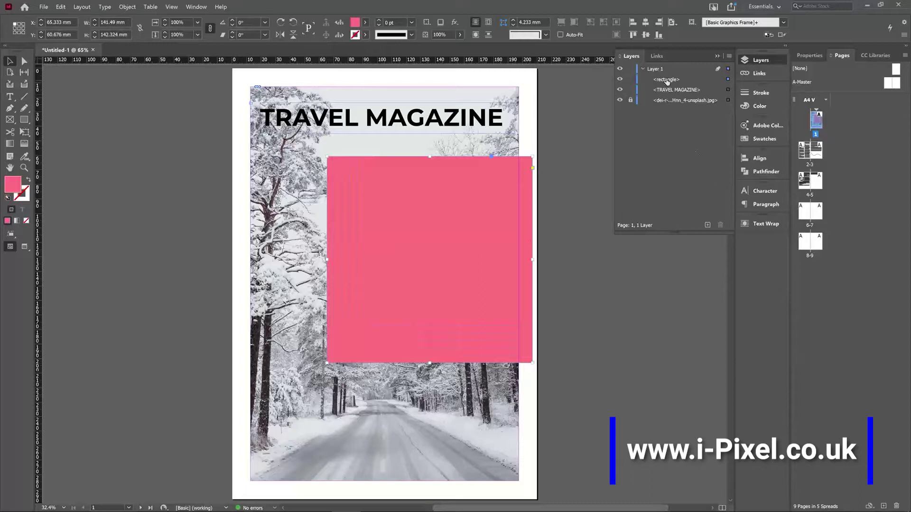
click(665, 102)
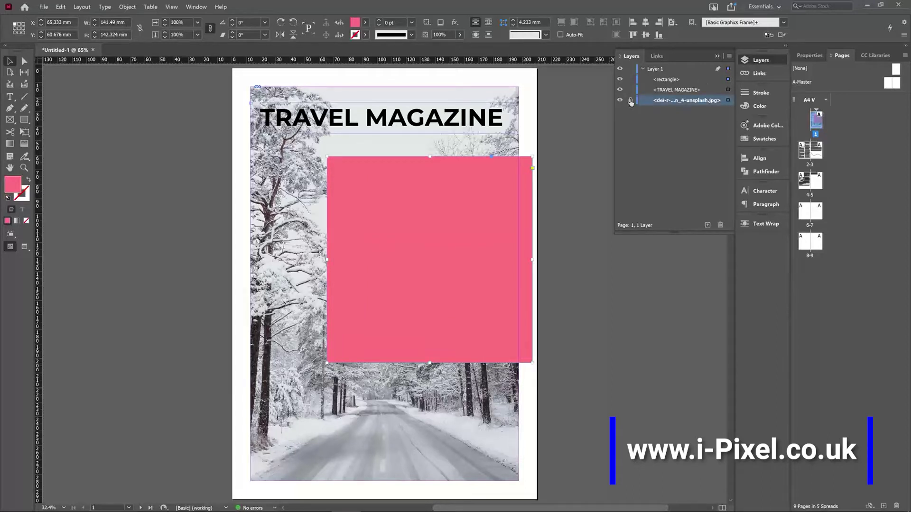
click(630, 97)
click(631, 80)
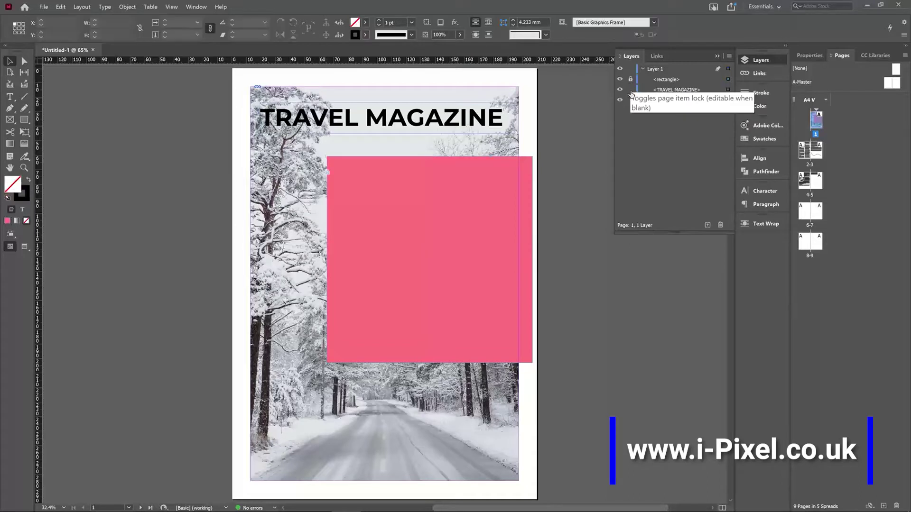
click(630, 79)
click(631, 100)
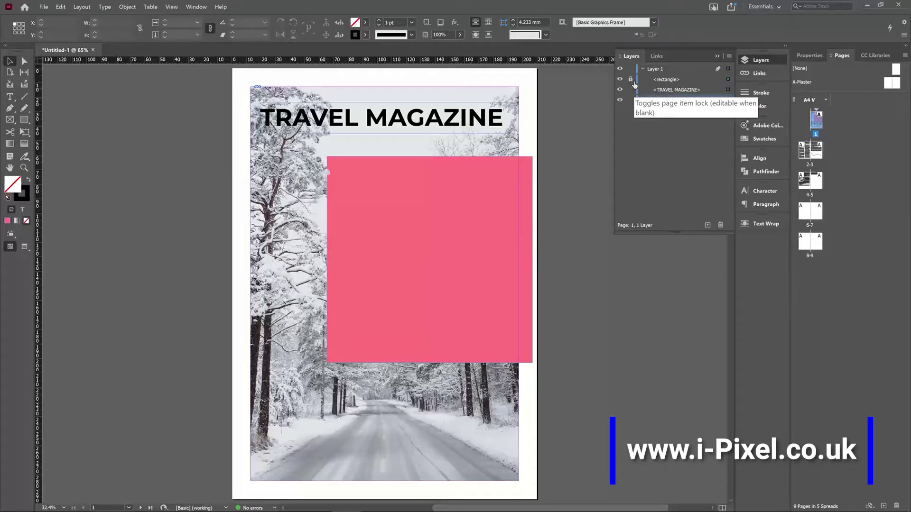
Step: Reposition the pink rectangle over the right part of the photo, past its right edge
click(427, 228)
drag(427, 229, 431, 231)
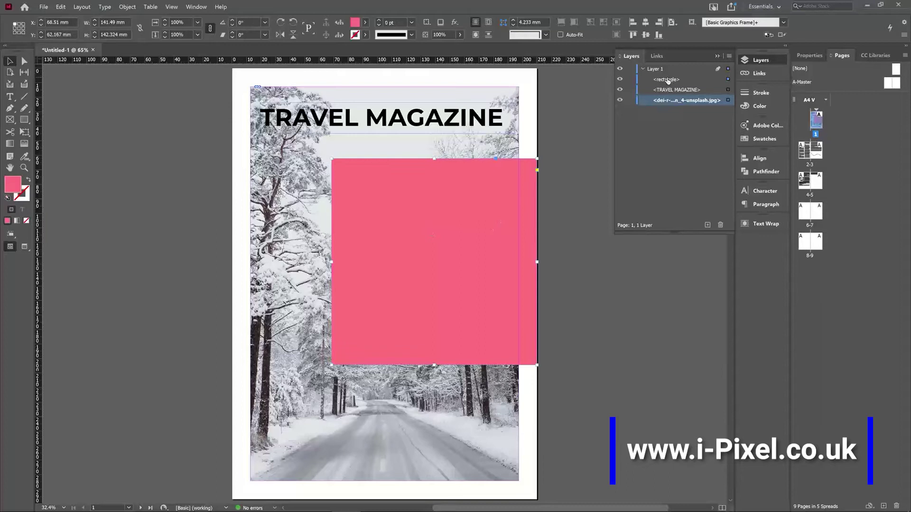
drag(667, 80, 687, 77)
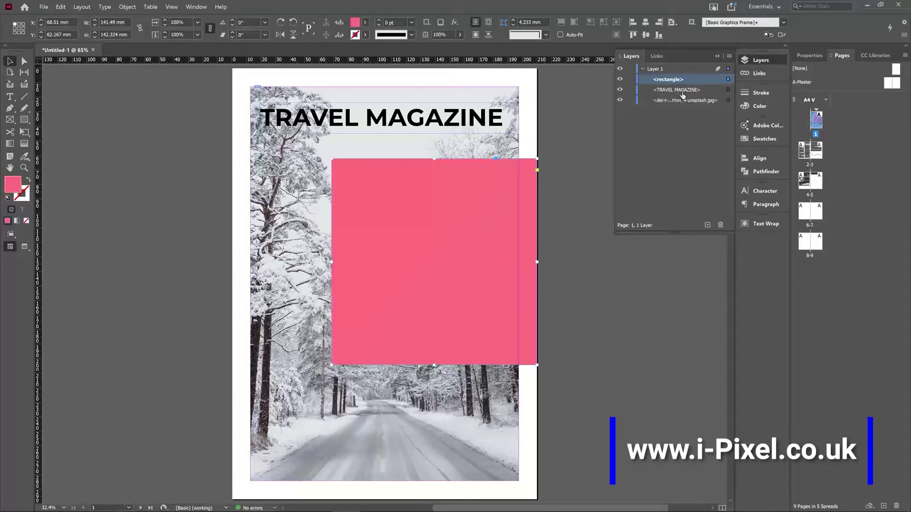
drag(454, 234, 404, 190)
drag(447, 244, 456, 243)
click(603, 306)
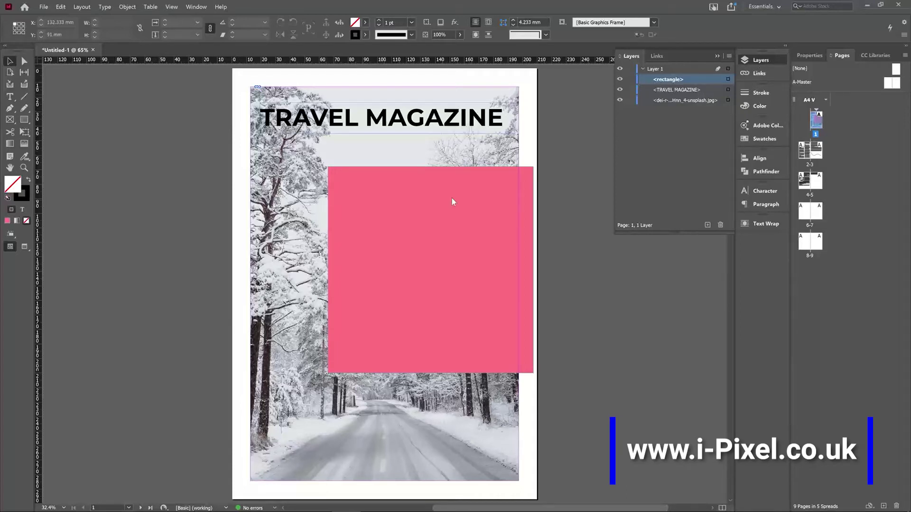
Step: Collapse Layers and dock an expanded Effects panel in the right-side dock
click(718, 56)
click(194, 7)
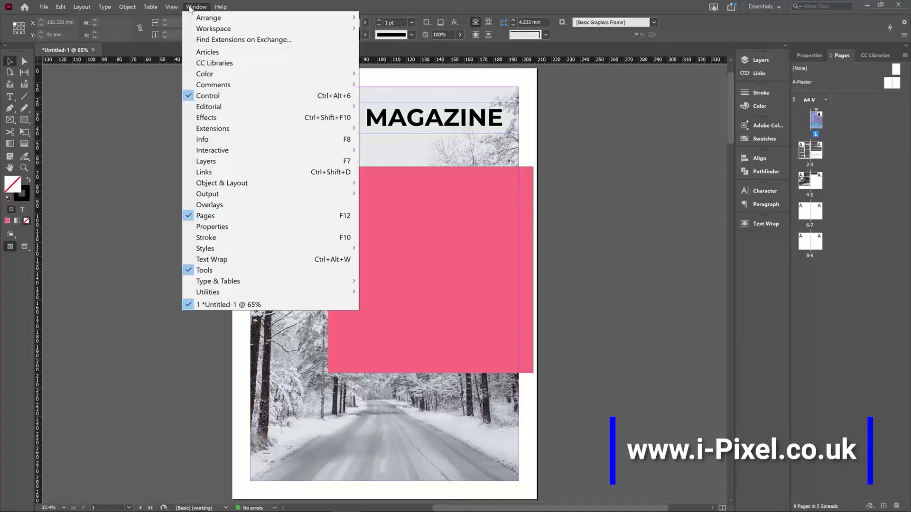
click(215, 120)
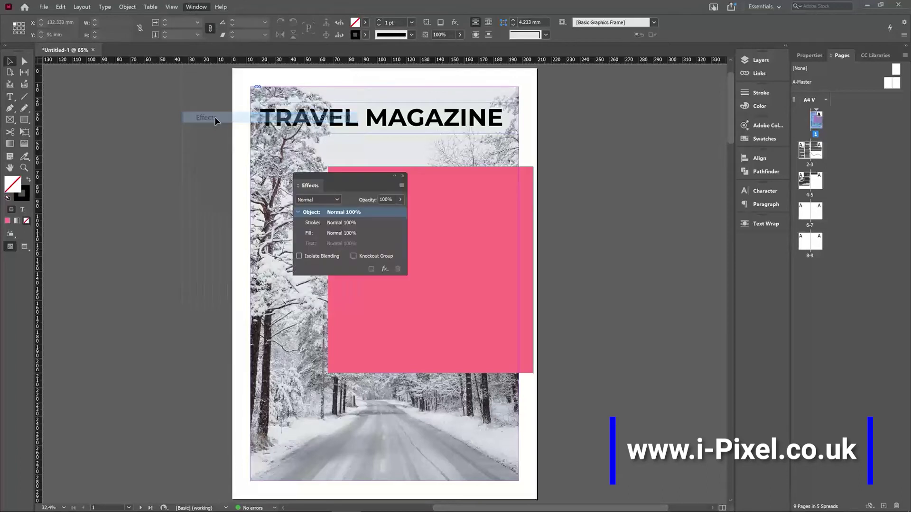
drag(312, 189, 750, 244)
click(748, 244)
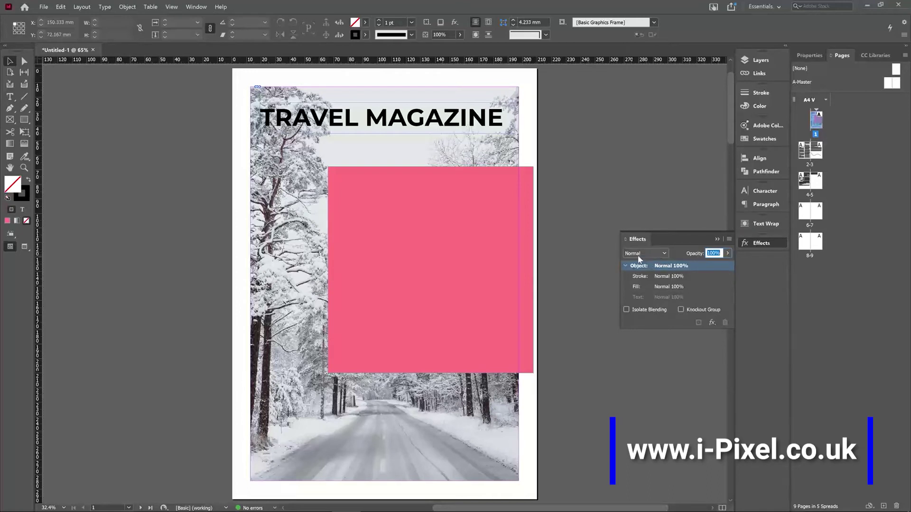
Step: Test the Opacity slider on the pink rectangle, leaving it at Normal, 100%
drag(730, 257, 761, 260)
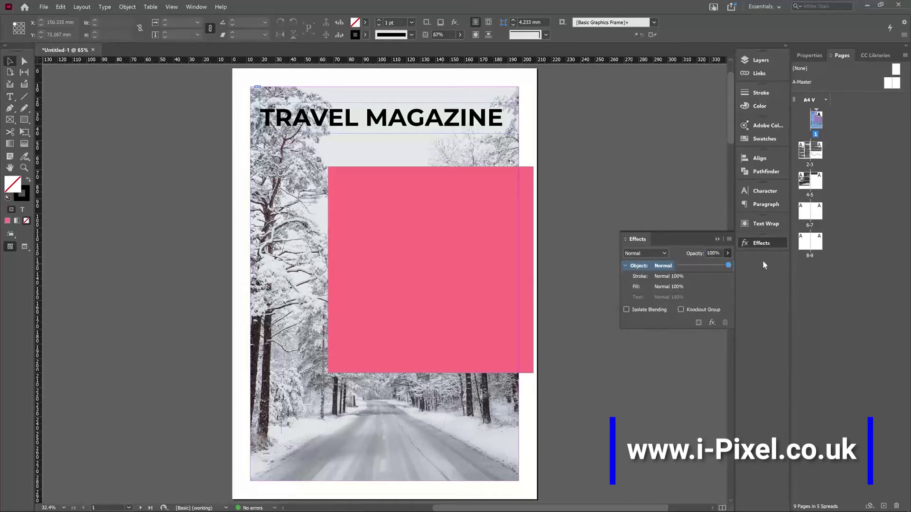
click(428, 275)
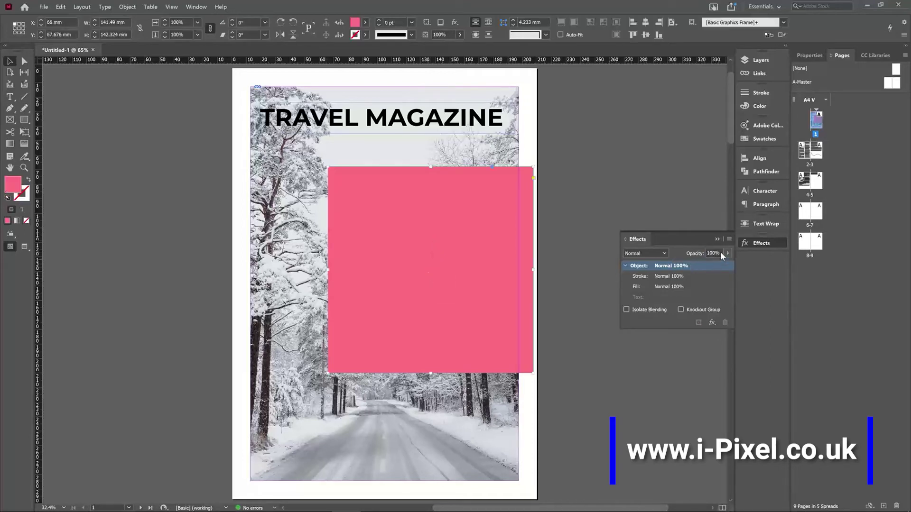
click(728, 253)
mouse_move(727, 266)
mouse_down()
mouse_move(710, 263)
mouse_move(743, 261)
mouse_up()
Step: Try Multiply and Overlay, set the rectangle to Darken blending, and widen it across the page
click(665, 253)
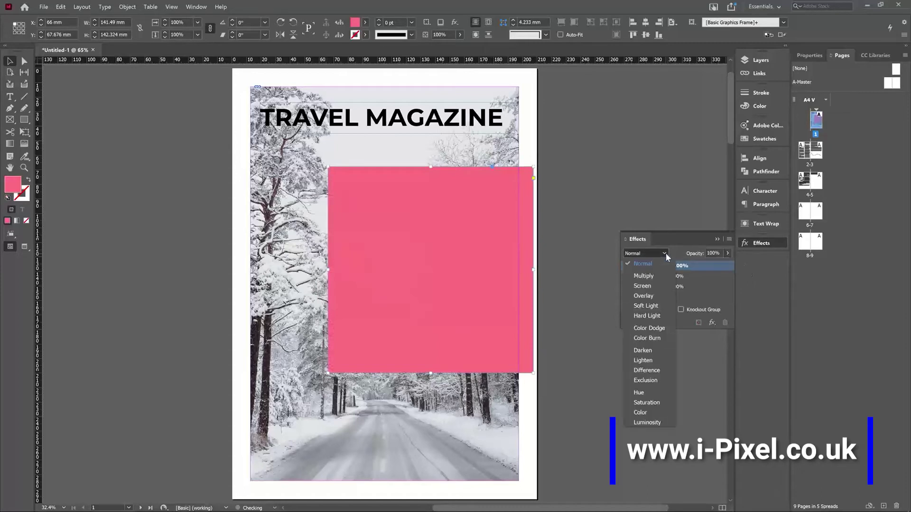
click(654, 277)
click(658, 254)
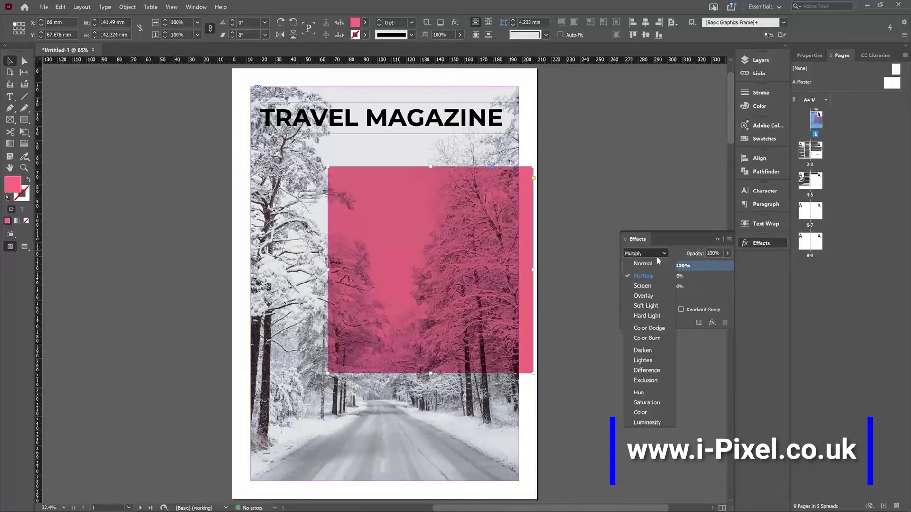
click(650, 296)
click(651, 253)
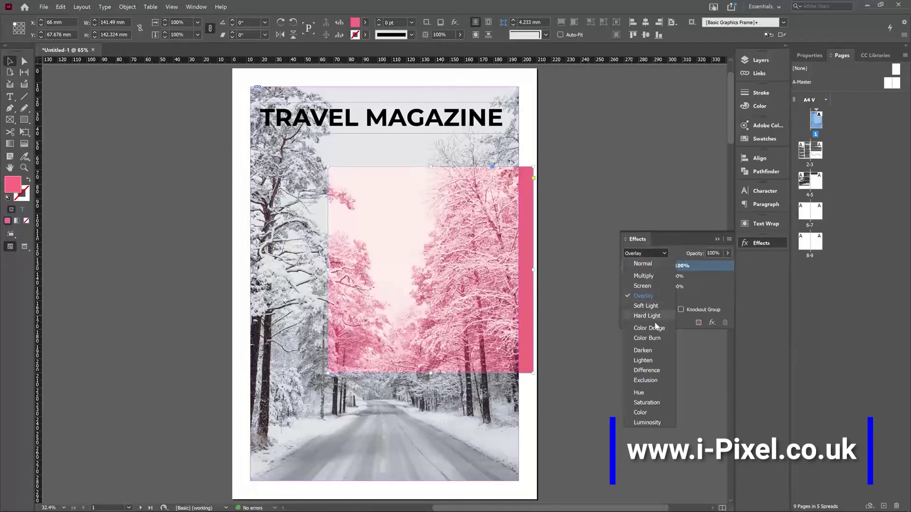
click(644, 350)
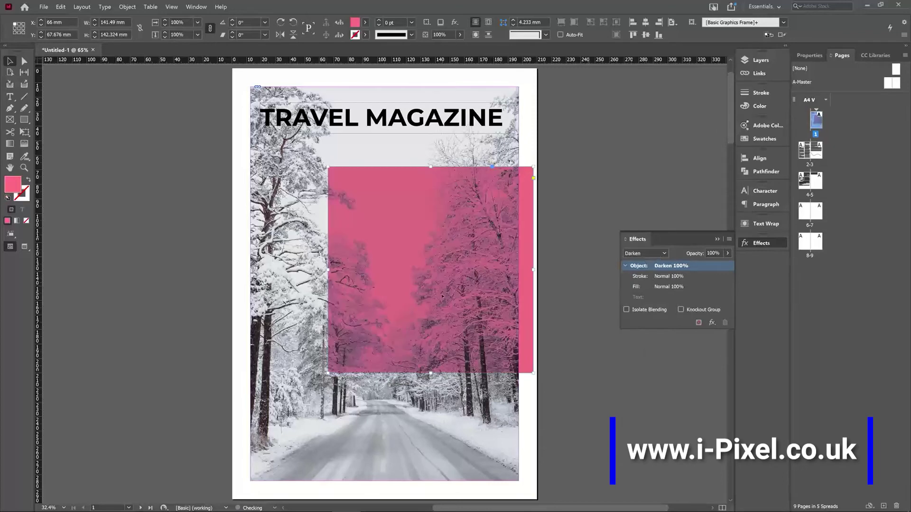
drag(375, 367, 250, 369)
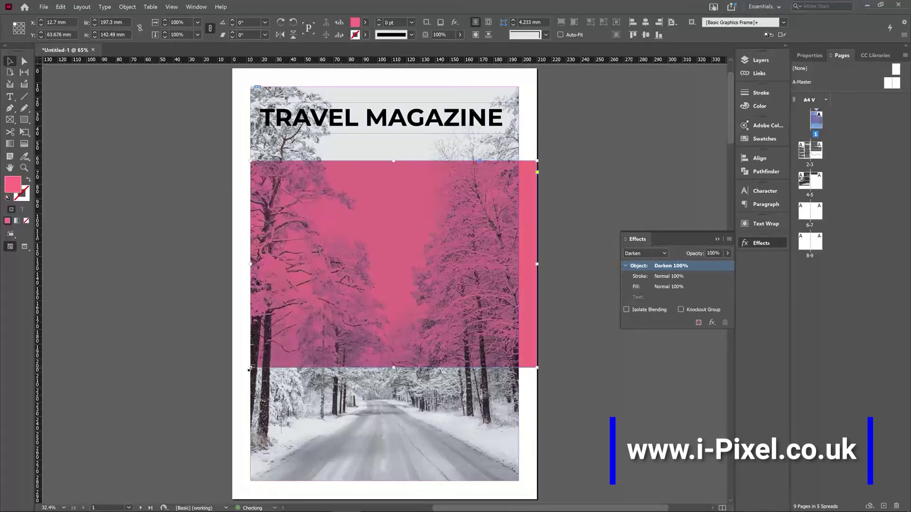
Step: Close Effects, show the layer list, and move the pink rectangle up to the top margin
click(586, 390)
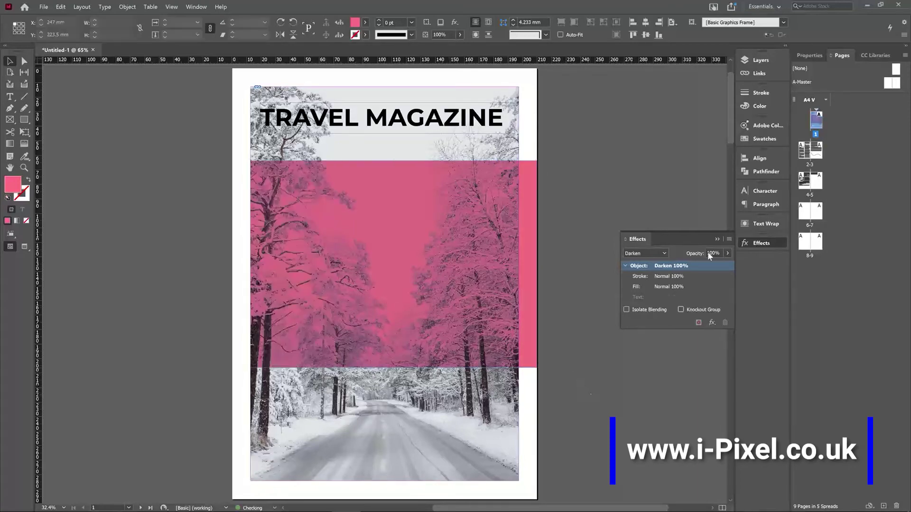
click(755, 63)
click(757, 61)
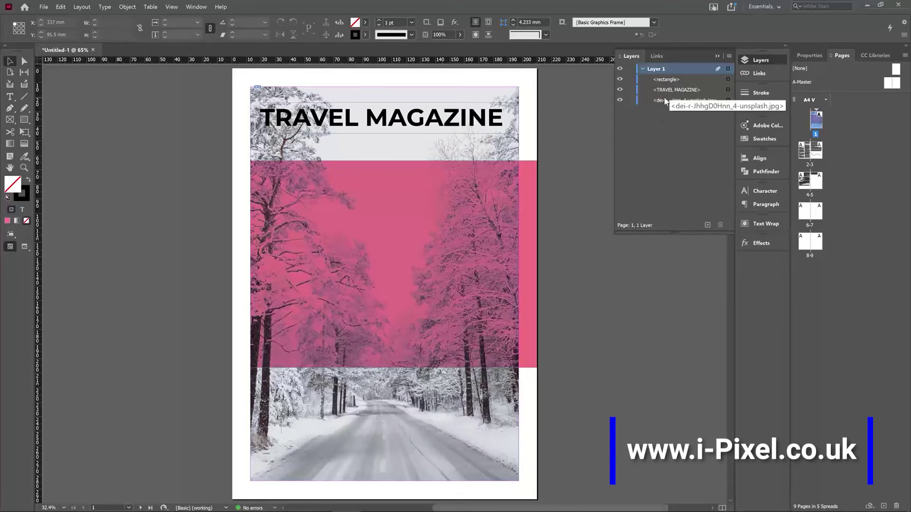
click(433, 264)
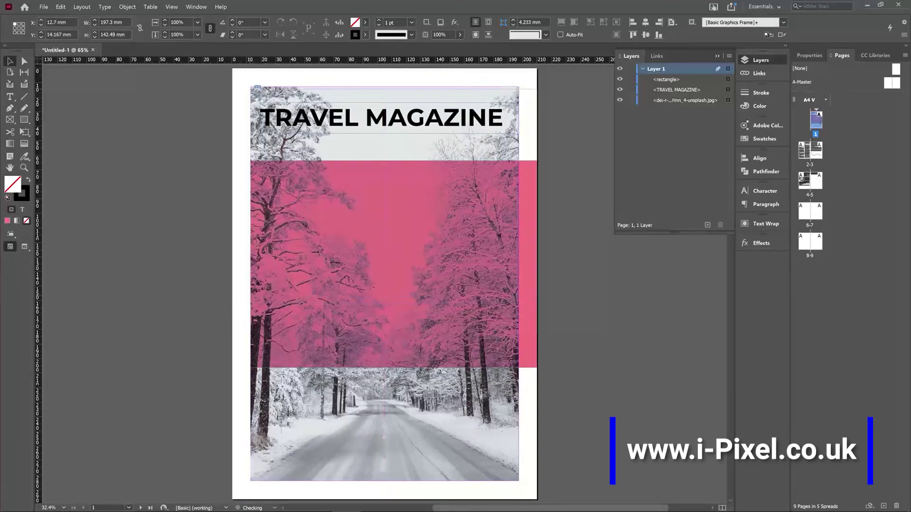
drag(433, 264, 433, 263)
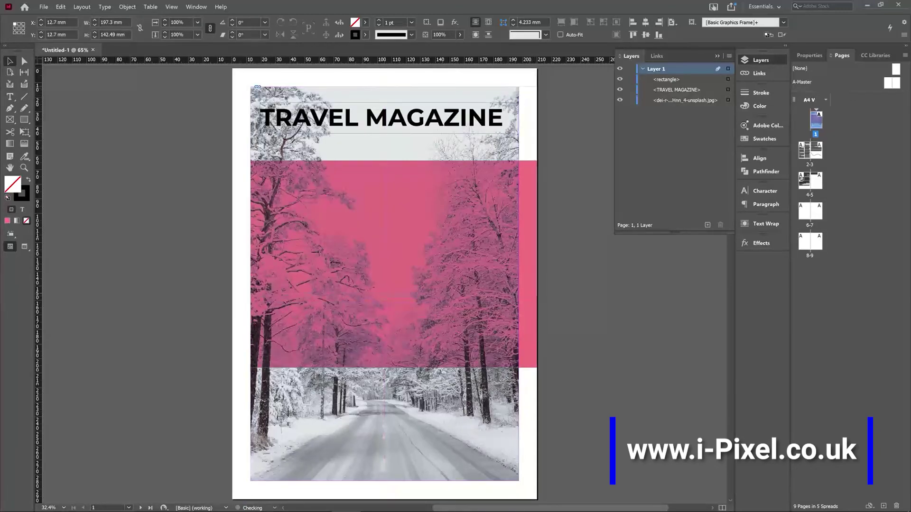
key(Return)
Step: Shorten the rectangle into a top band about 197 by 79 mm, stacked behind the title
click(607, 296)
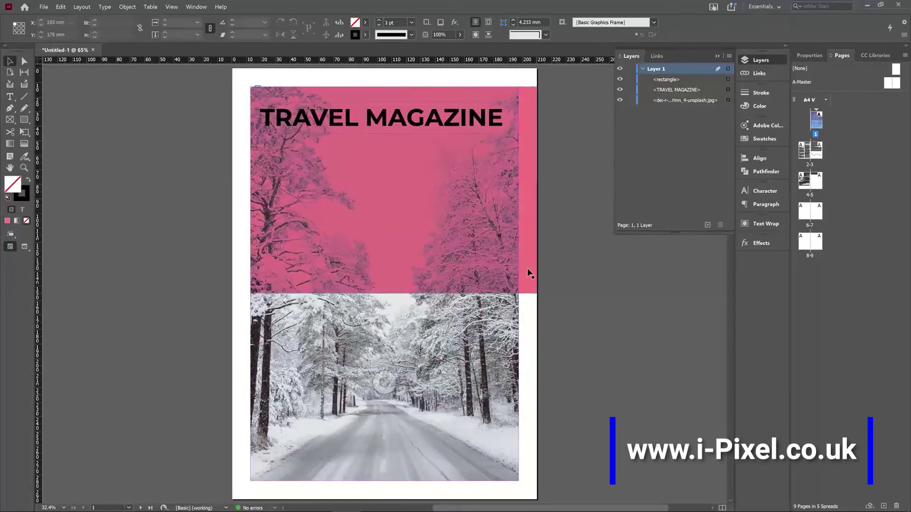
click(409, 299)
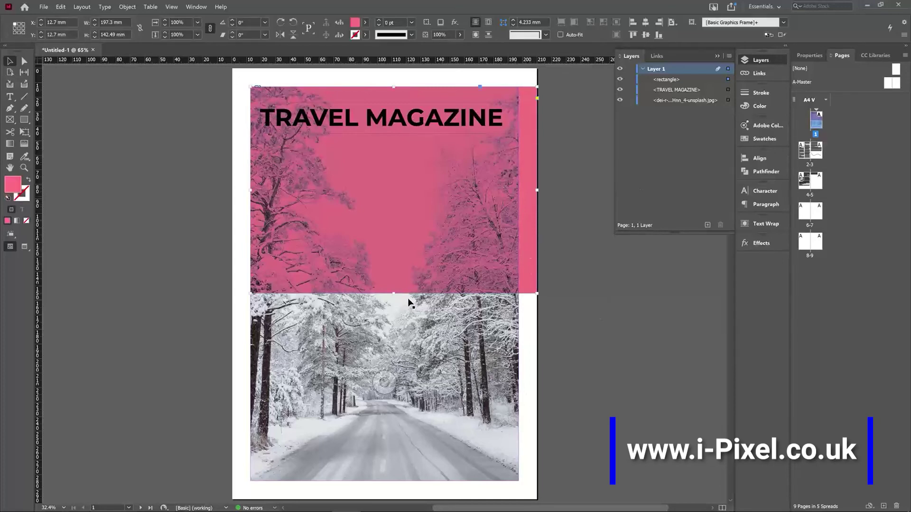
drag(394, 293, 394, 201)
click(690, 84)
drag(689, 97, 689, 94)
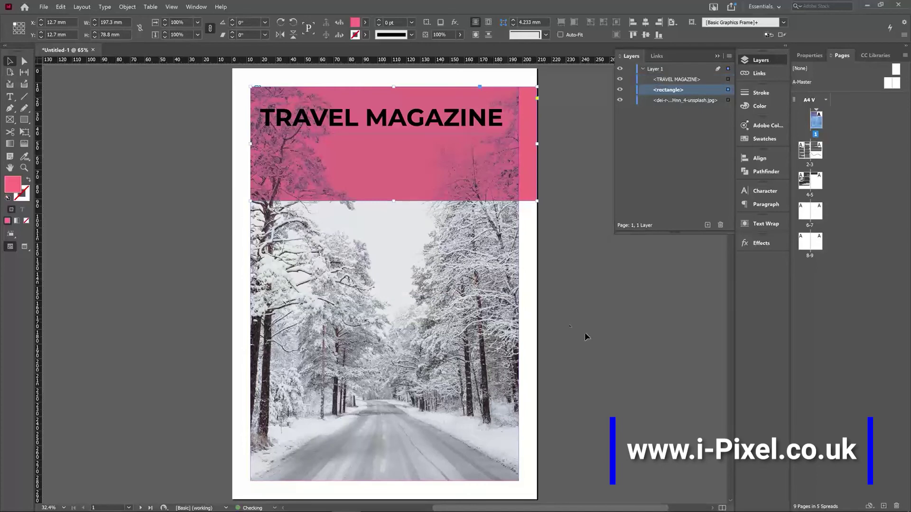
click(445, 127)
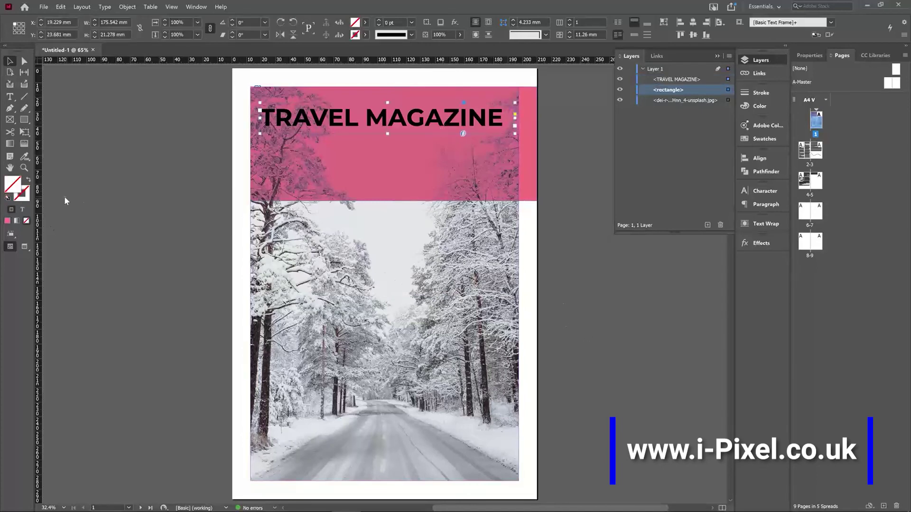
Step: Color the TRAVEL MAGAZINE title text white
click(22, 210)
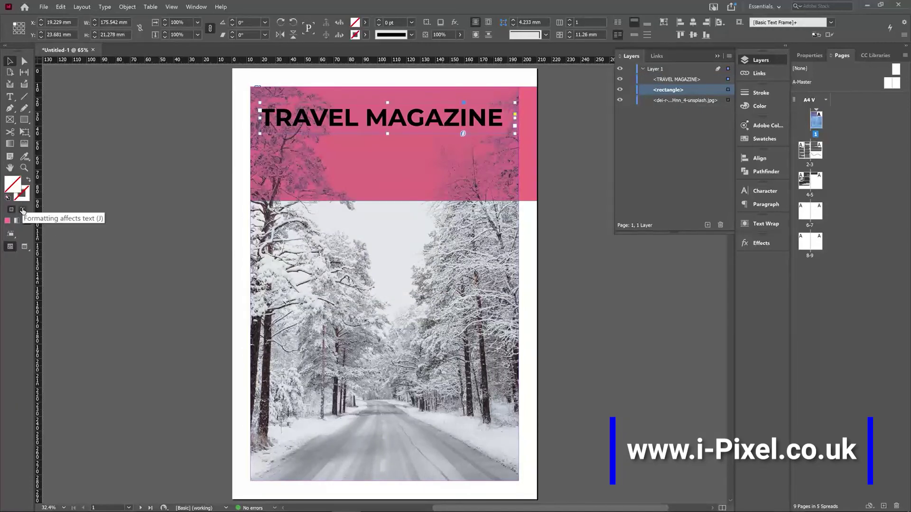
click(22, 210)
double_click(13, 184)
click(435, 206)
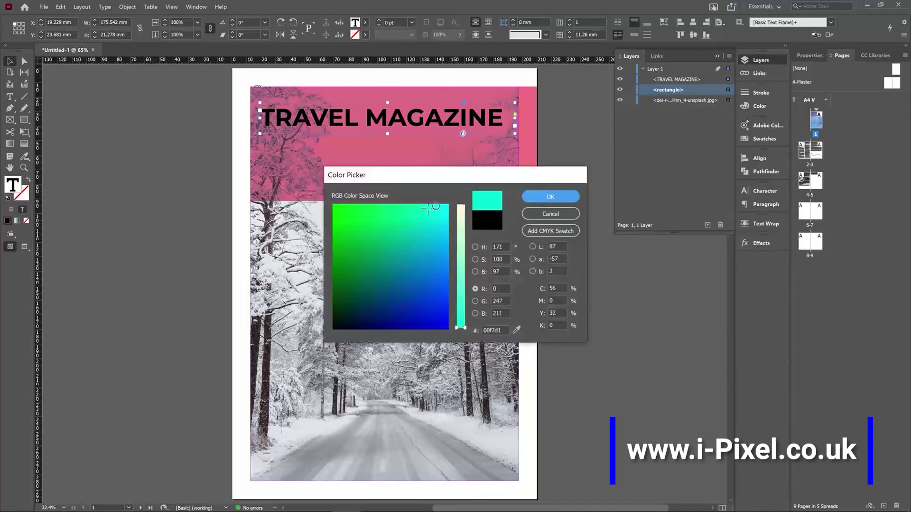
click(461, 207)
click(550, 196)
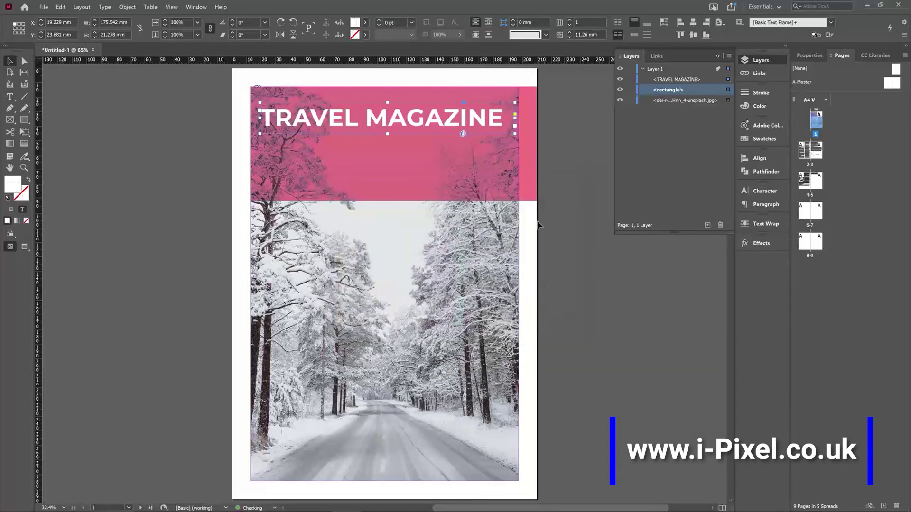
click(384, 284)
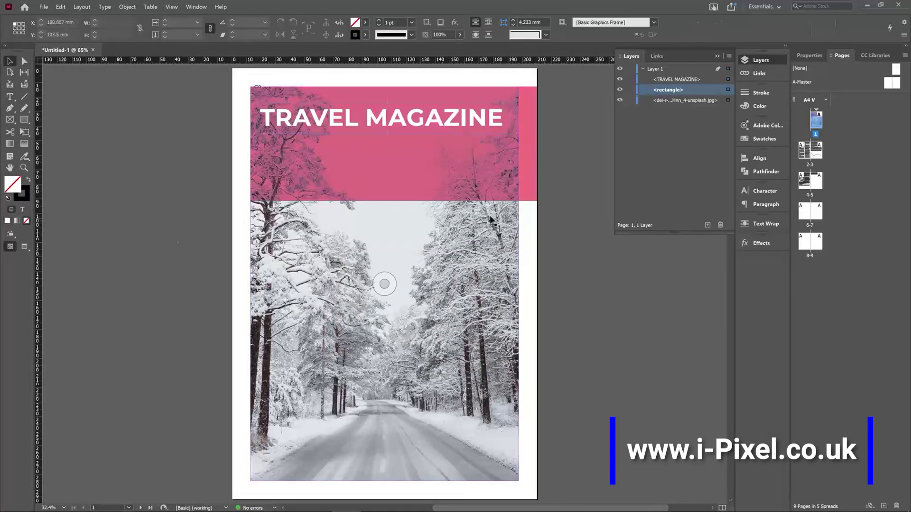
click(396, 200)
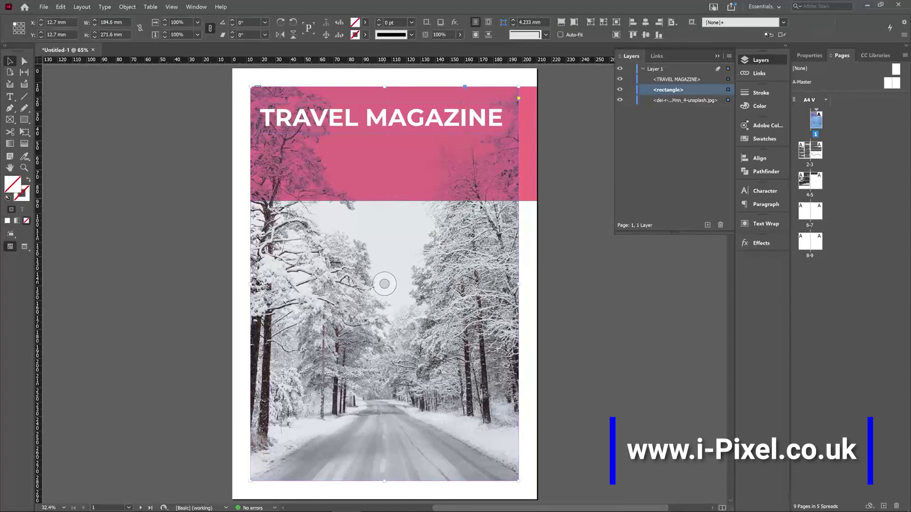
Step: Jump to the pages 2–3 spread with body text columns and curved type
click(671, 291)
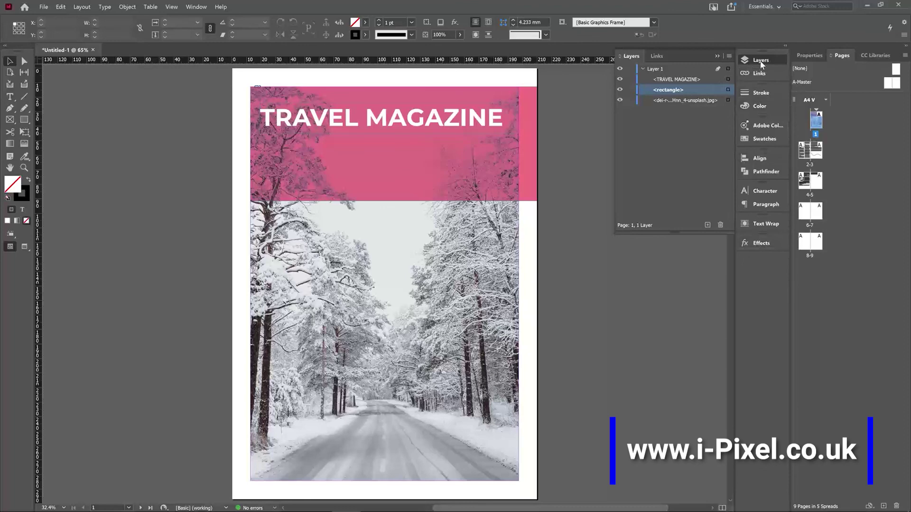
double_click(817, 150)
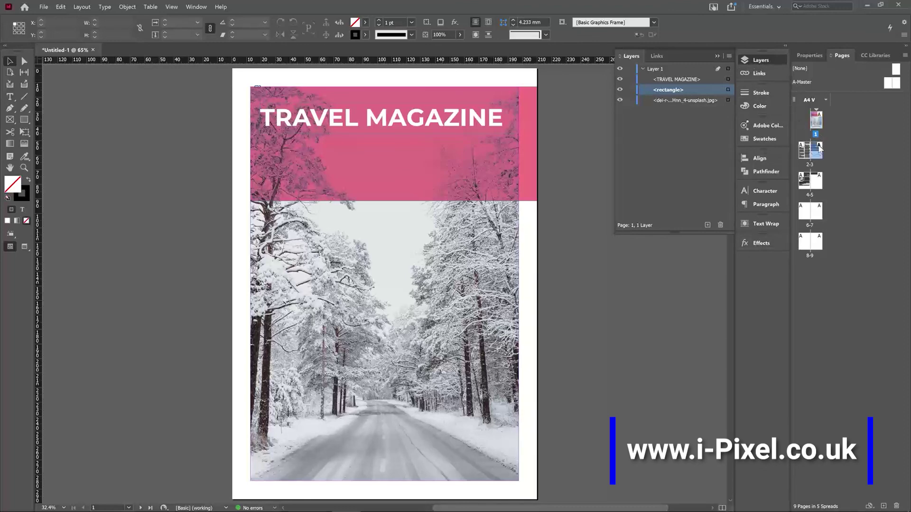